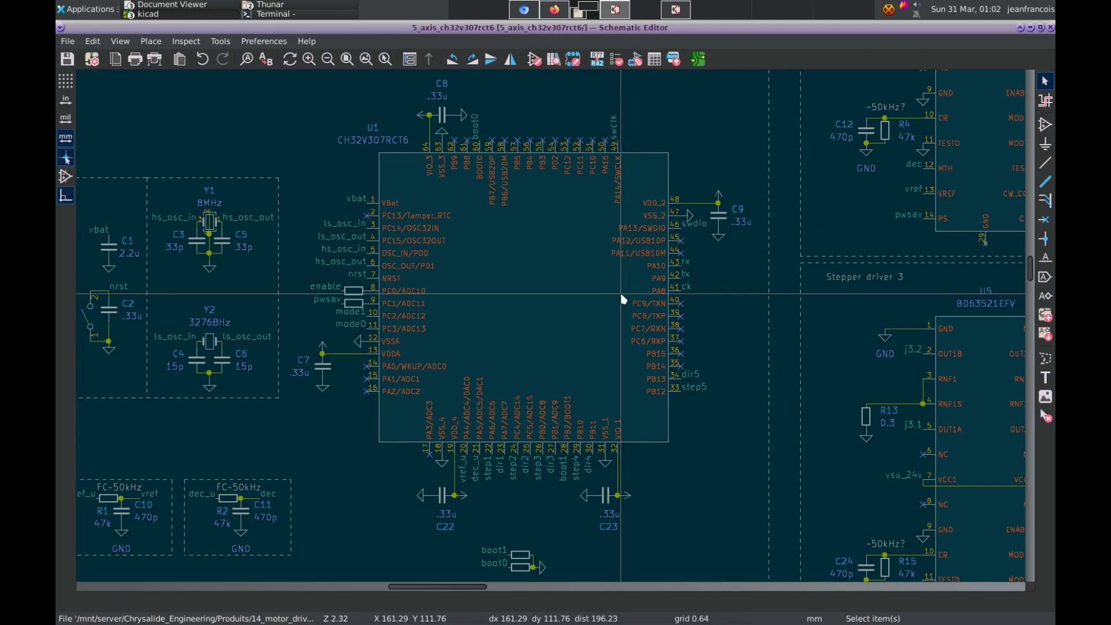
Step: Examine the whole 5-axis schematic, looking over the microcontroller section and the stepper driver blocks
{"action": "scroll", "coordinate": [622, 300], "scroll_direction": "down", "scroll_amount": 4}
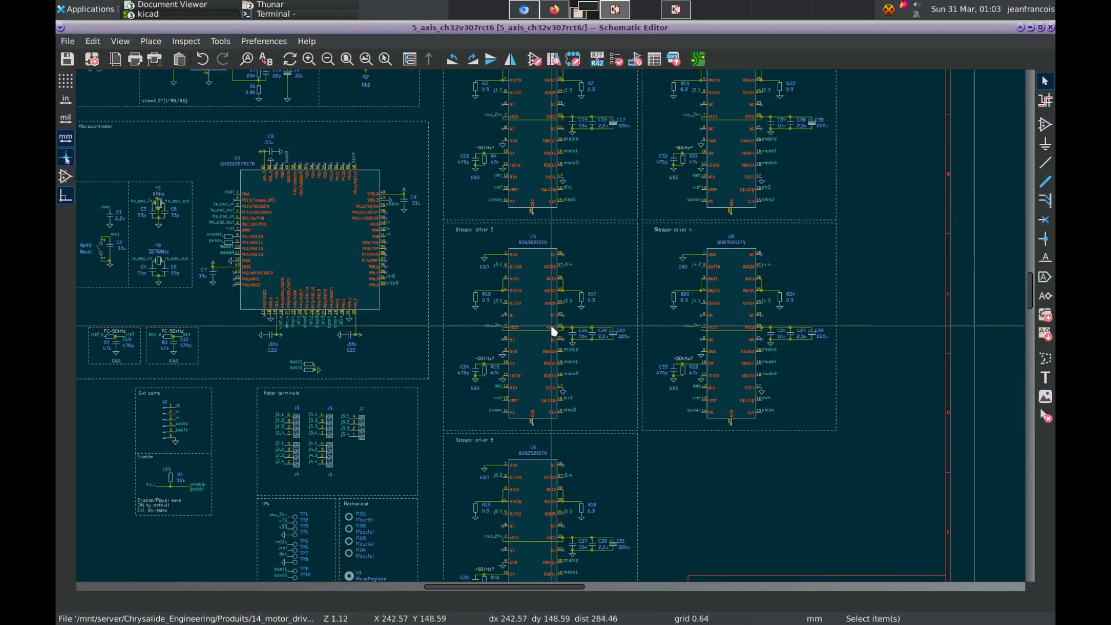
{"action": "scroll", "coordinate": [554, 331], "scroll_direction": "down", "scroll_amount": 2}
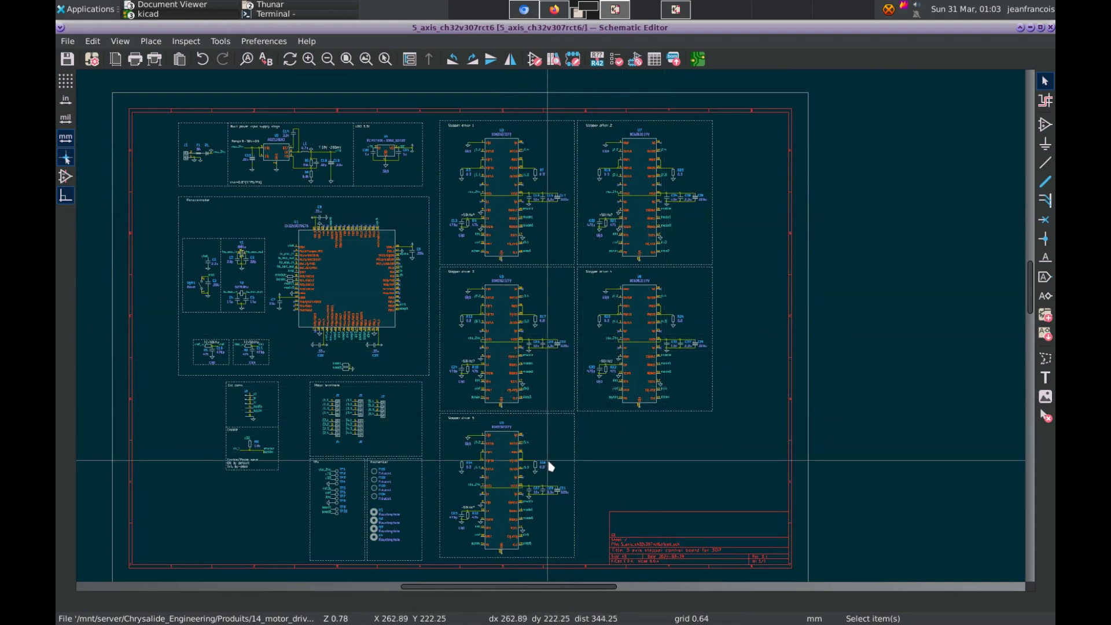
{"action": "scroll", "coordinate": [489, 286], "scroll_direction": "up", "scroll_amount": 3}
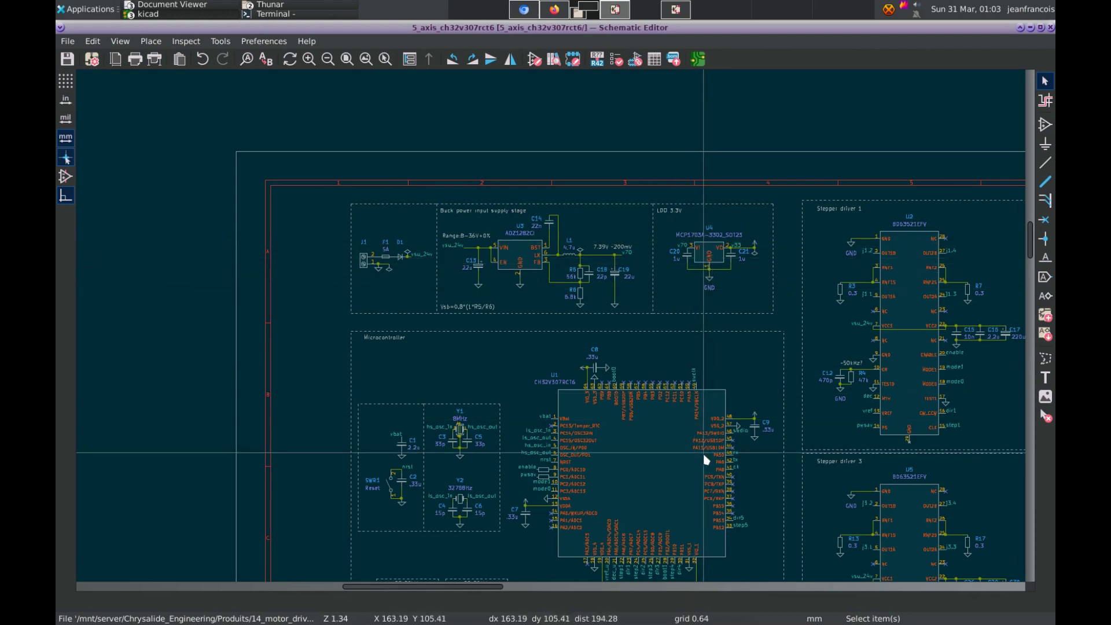
{"action": "middle_click_drag", "start_coordinate": [717, 458], "coordinate": [657, 295]}
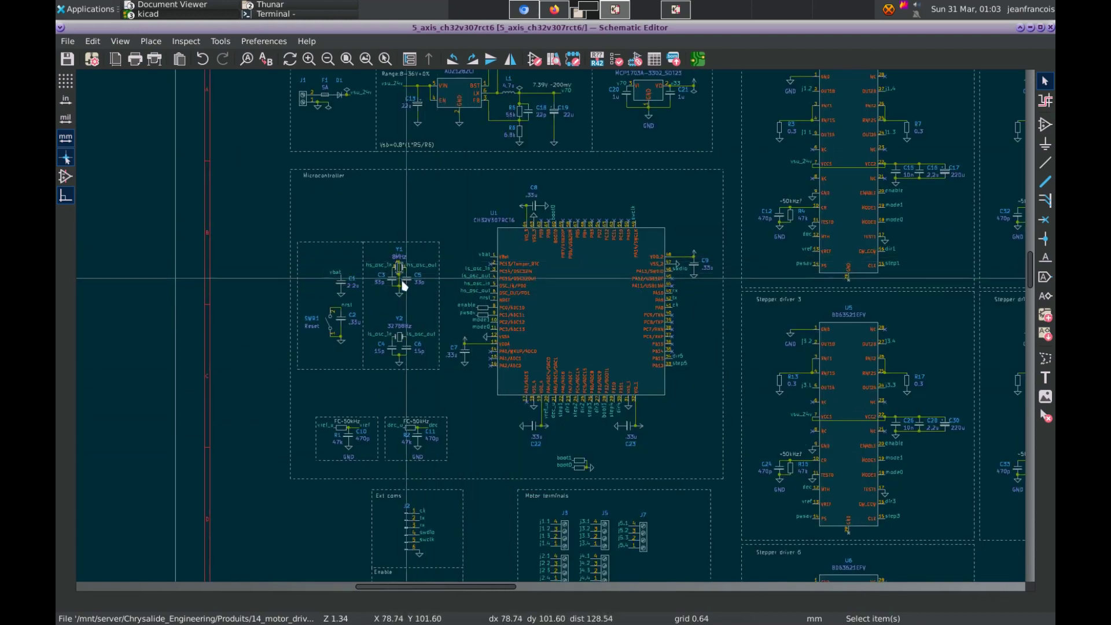
{"action": "middle_click_drag", "start_coordinate": [542, 253], "coordinate": [440, 112]}
{"action": "middle_click_drag", "start_coordinate": [489, 222], "coordinate": [550, 327]}
{"action": "scroll", "coordinate": [550, 328], "scroll_direction": "up", "scroll_amount": 2}
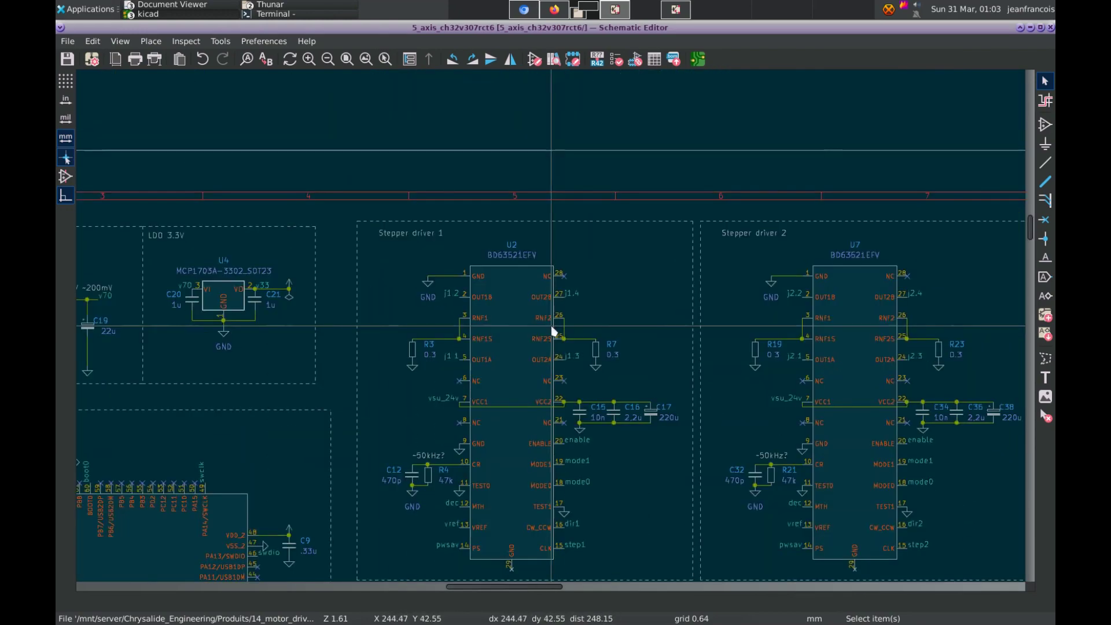
{"action": "scroll", "coordinate": [509, 232], "scroll_direction": "up", "scroll_amount": 1}
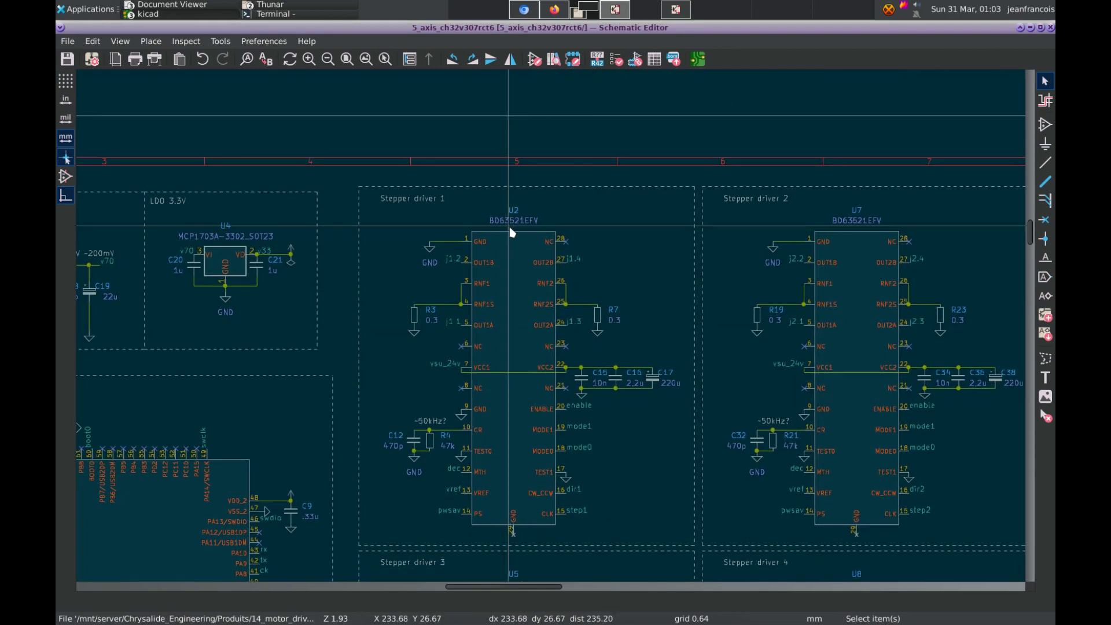
{"action": "scroll", "coordinate": [670, 503], "scroll_direction": "down", "scroll_amount": 2}
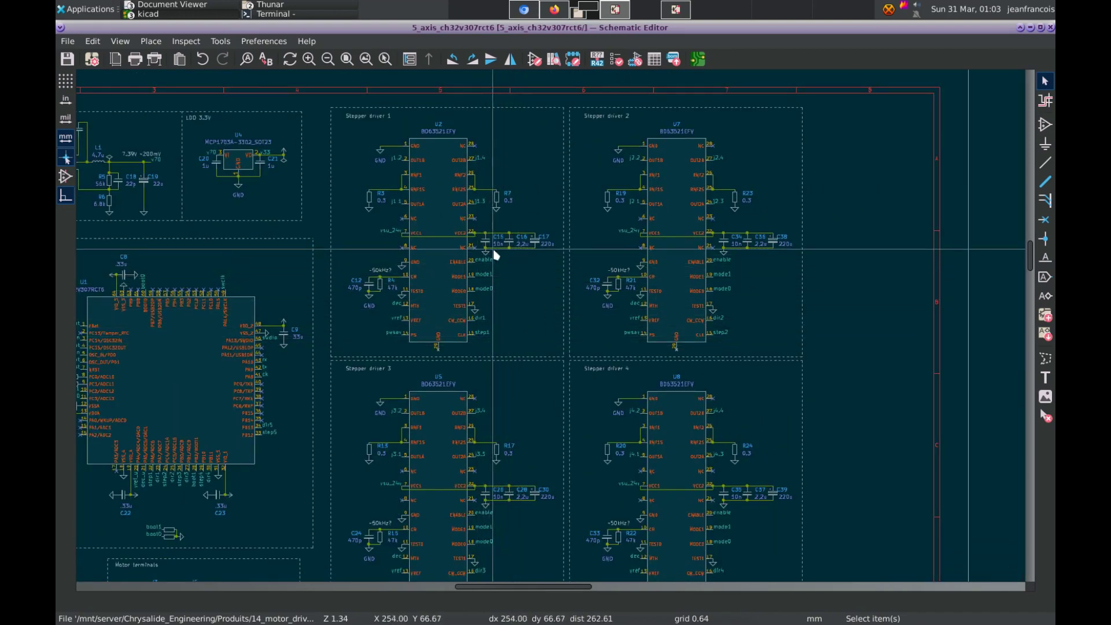
Step: Delete the pwsav label and its short wire stub from the Enable block
{"action": "scroll", "coordinate": [339, 300], "scroll_direction": "left", "scroll_amount": 2}
{"action": "scroll", "coordinate": [338, 300], "scroll_direction": "down", "scroll_amount": 1}
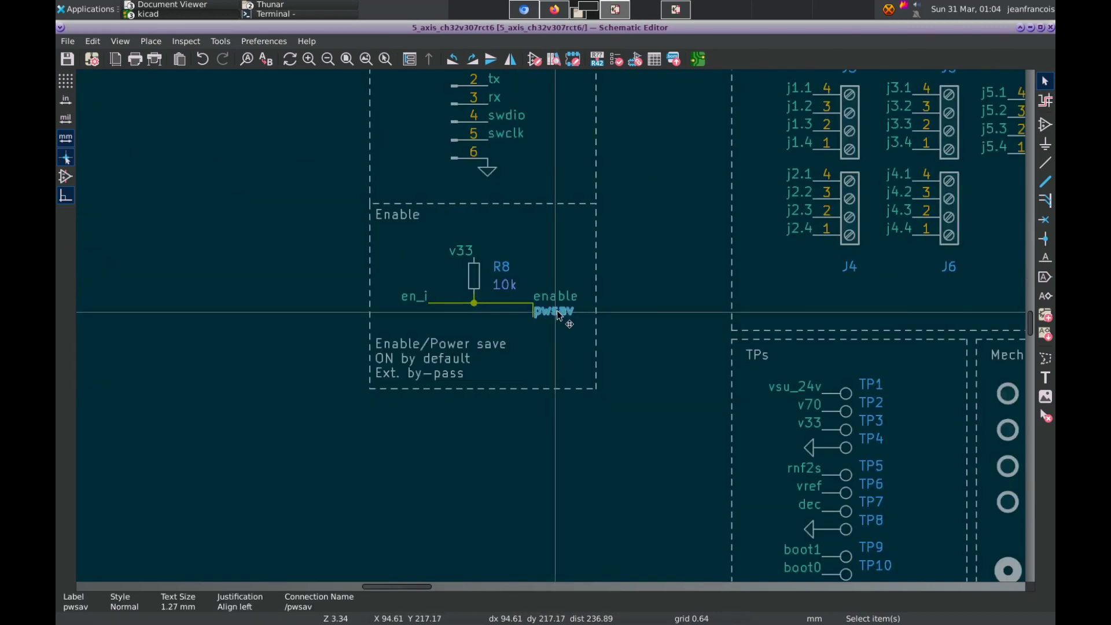
{"action": "key", "text": "Delete"}
{"action": "left_click", "coordinate": [532, 313]}
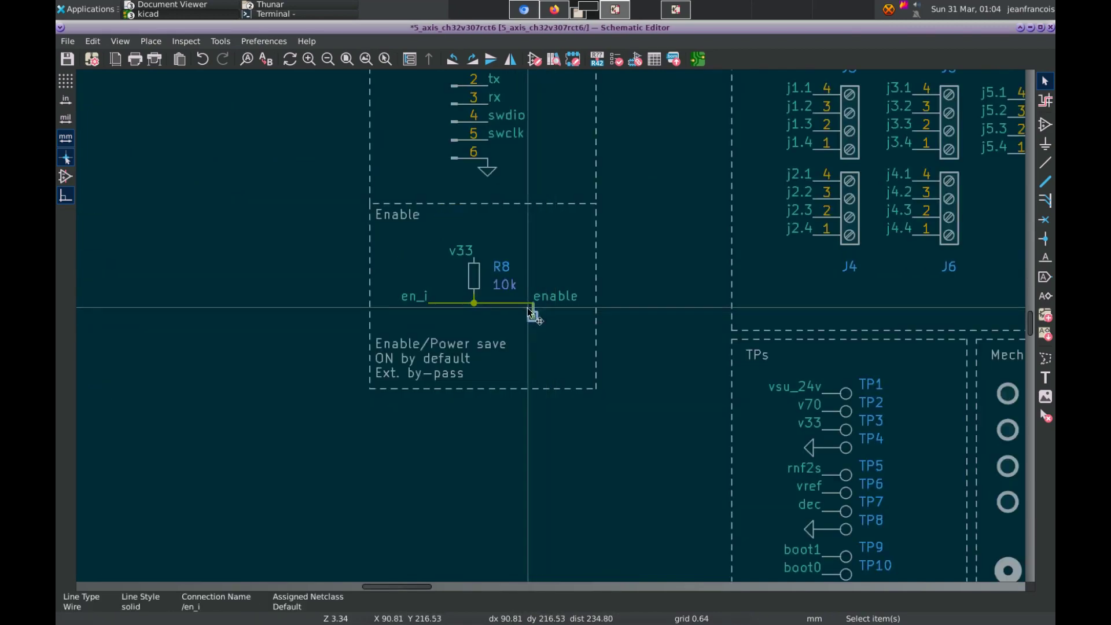
{"action": "key", "text": "Delete"}
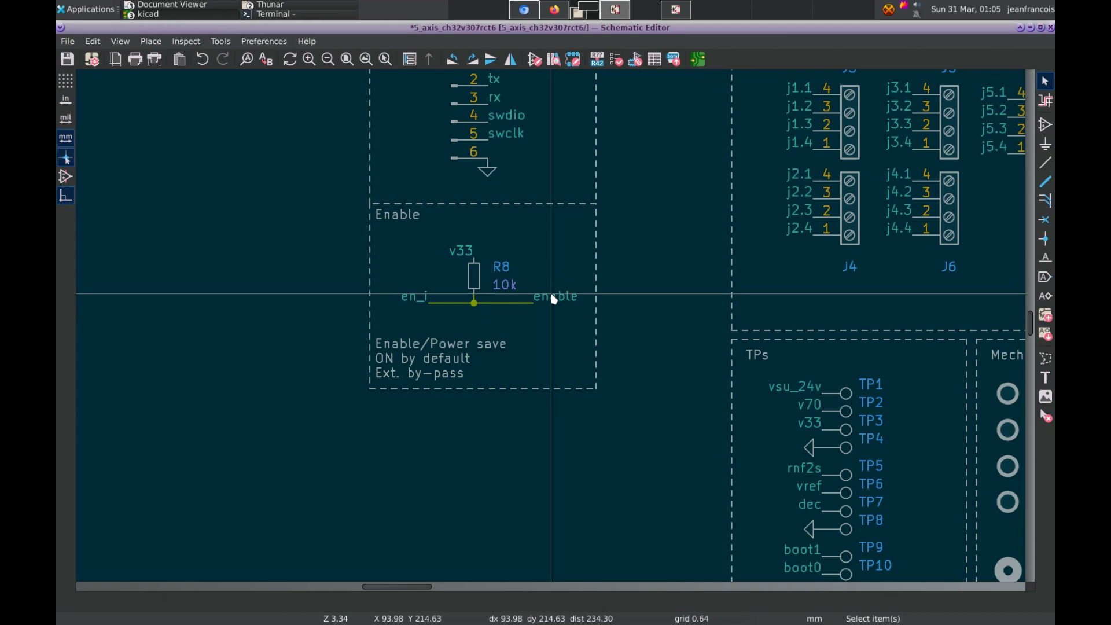
Step: Add a test point with the en_i label below TP10 in the TPs block and save the schematic
{"action": "scroll", "coordinate": [551, 330], "scroll_direction": "down", "scroll_amount": 2}
{"action": "key", "text": "m"}
{"action": "scroll", "coordinate": [664, 289], "scroll_direction": "up", "scroll_amount": 3}
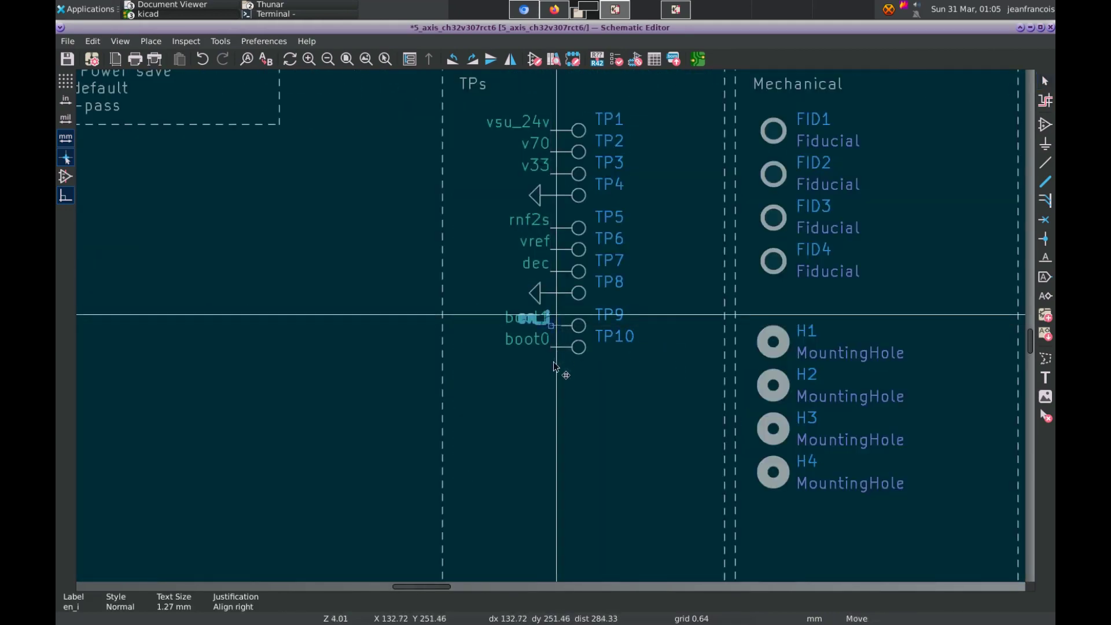
{"action": "left_click", "coordinate": [558, 377]}
{"action": "scroll", "coordinate": [558, 377], "scroll_direction": "down", "scroll_amount": 2}
{"action": "key", "text": "ctrl+s"}
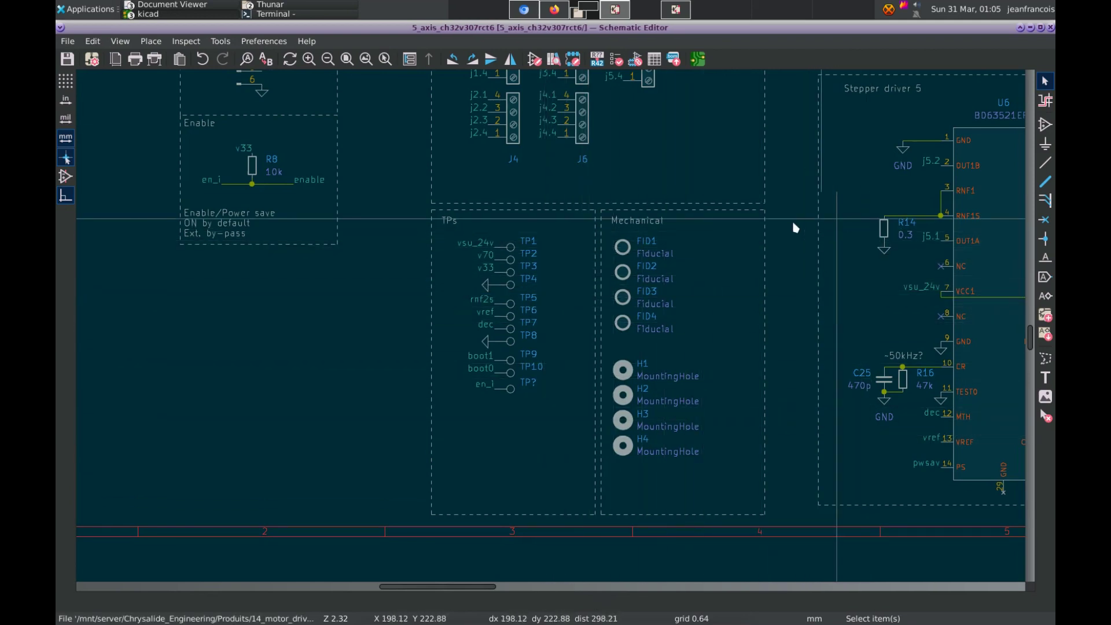
Step: Review the power input circuit, switch to the PCB Editor, and inspect the board and its unplaced components in 3D
{"action": "scroll", "coordinate": [712, 253], "scroll_direction": "down", "scroll_amount": 2}
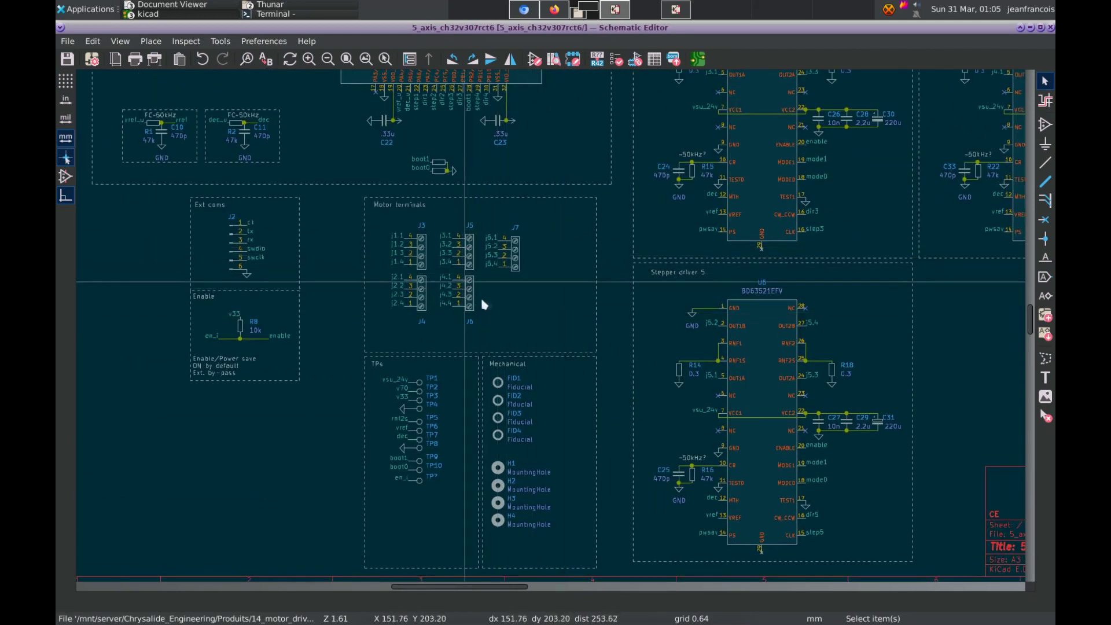
{"action": "scroll", "coordinate": [447, 315], "scroll_direction": "up", "scroll_amount": 2}
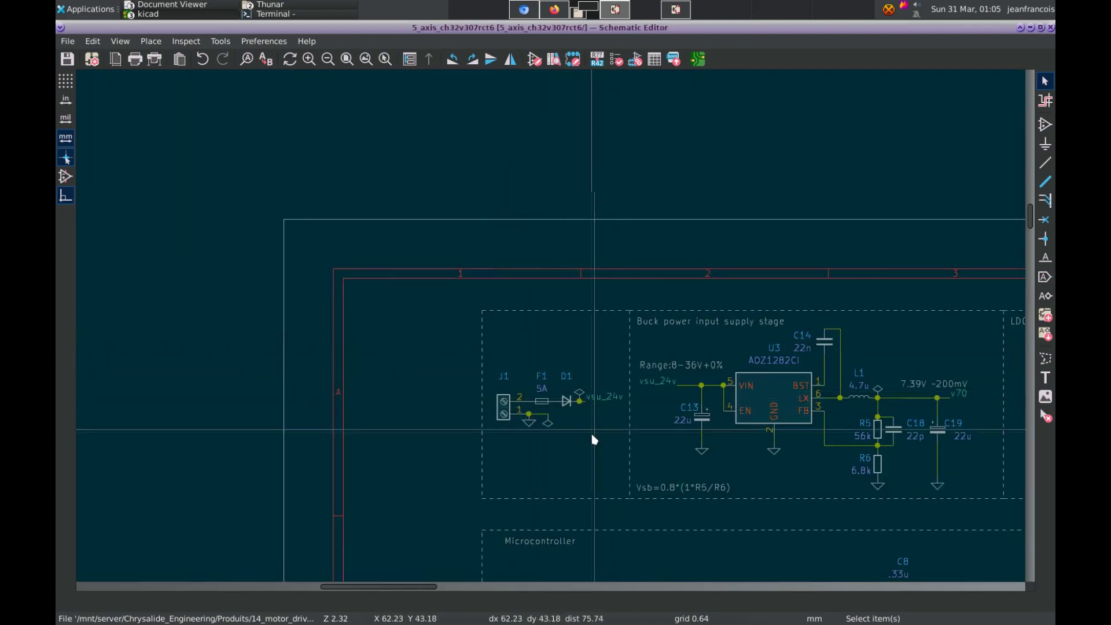
{"action": "scroll", "coordinate": [592, 437], "scroll_direction": "down", "scroll_amount": 5}
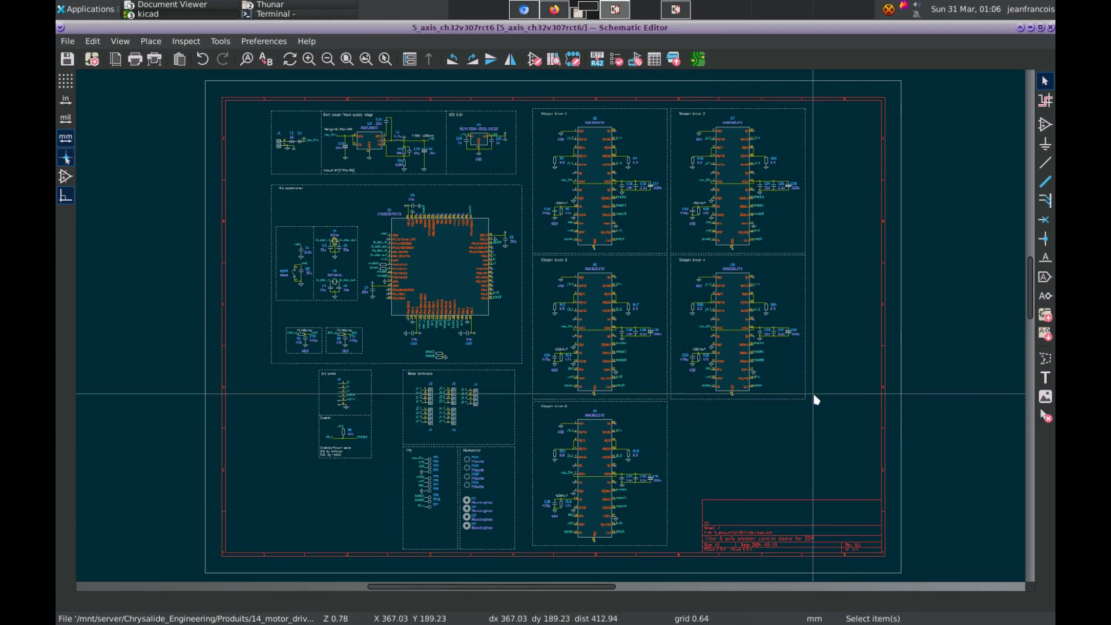
{"action": "key", "text": "alt+Tab"}
{"action": "scroll", "coordinate": [496, 335], "scroll_direction": "down", "scroll_amount": 4}
{"action": "middle_click_drag", "start_coordinate": [616, 265], "coordinate": [615, 298]}
{"action": "scroll", "coordinate": [615, 299], "scroll_direction": "up", "scroll_amount": 3}
{"action": "key", "text": "alt+3"}
{"action": "scroll", "coordinate": [786, 313], "scroll_direction": "up", "scroll_amount": 2}
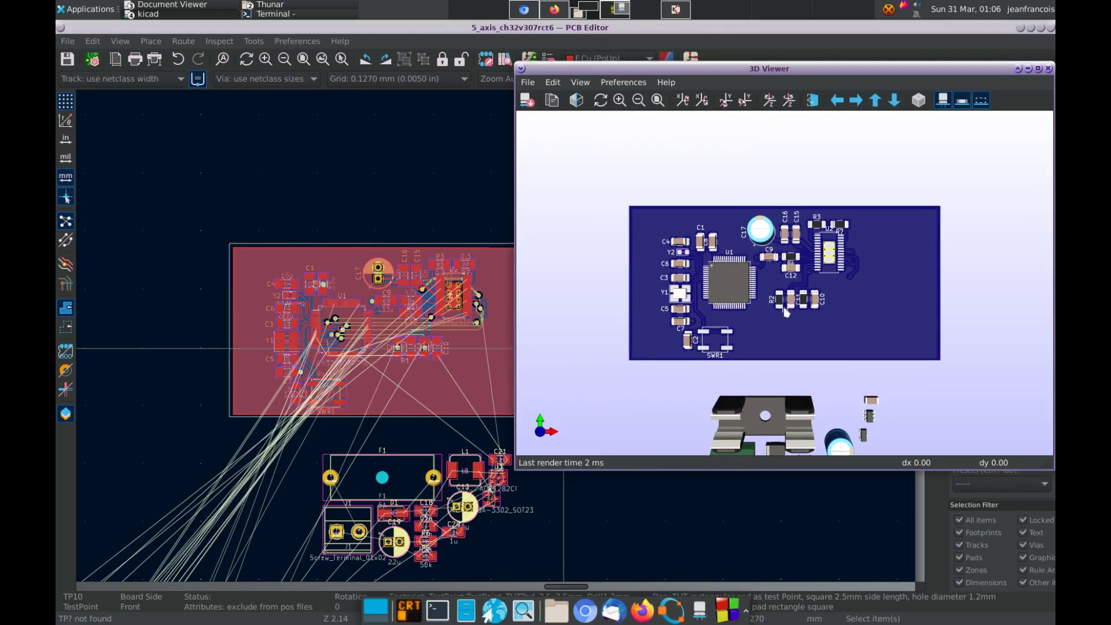
{"action": "left_click_drag", "start_coordinate": [819, 346], "coordinate": [831, 248]}
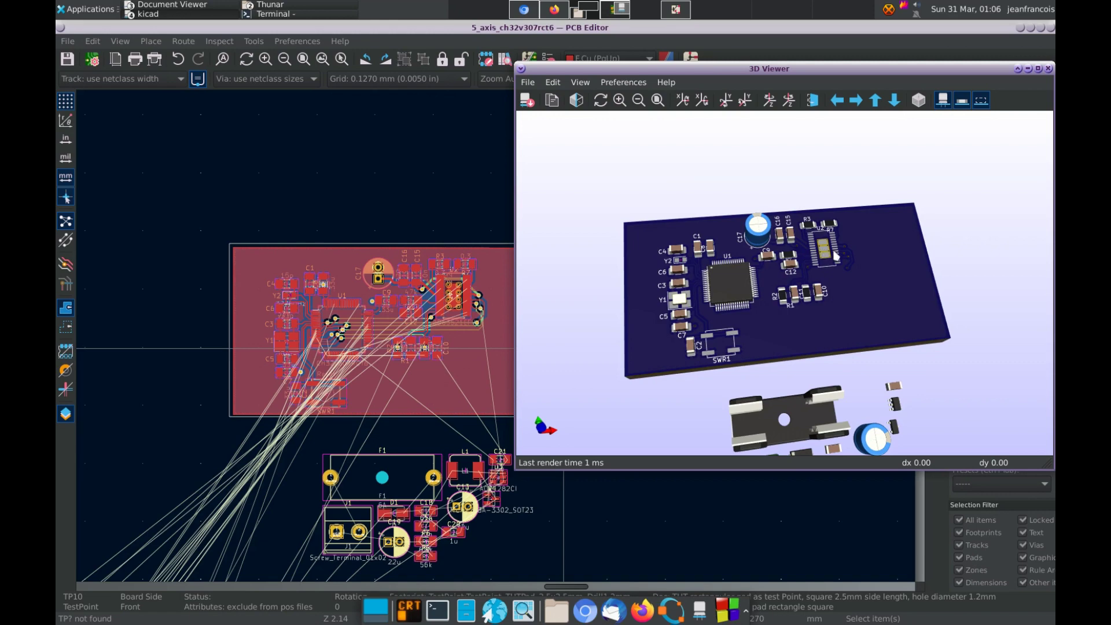
{"action": "scroll", "coordinate": [711, 309], "scroll_direction": "down", "scroll_amount": 5}
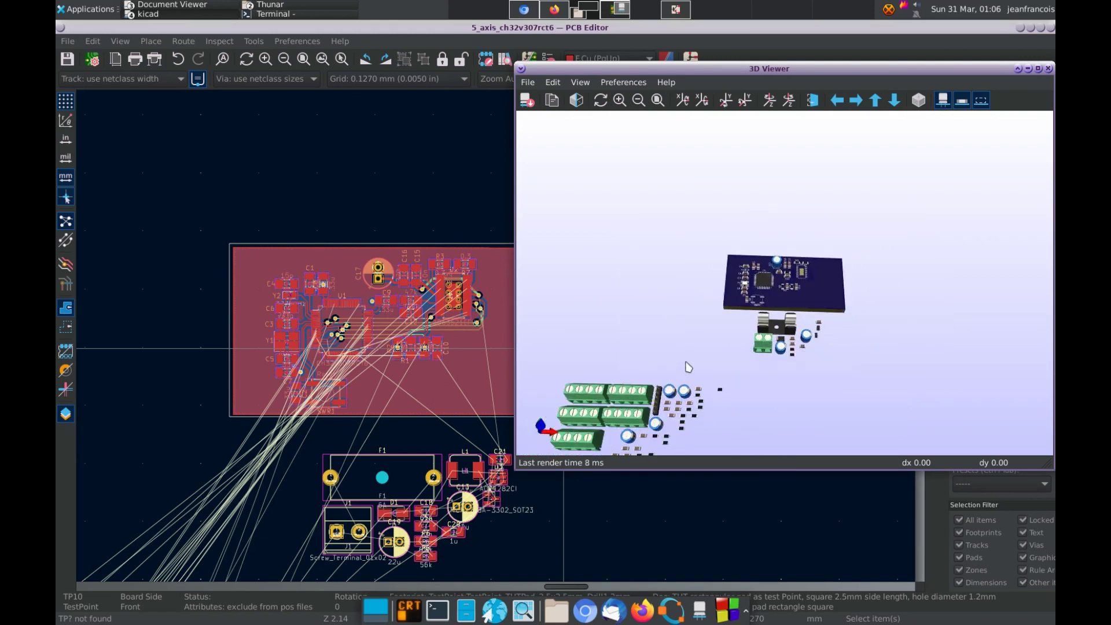
Step: Return to the Schematic Editor and examine stepper driver 5, the vref and dec RC filters, and the microcontroller's pin connections
{"action": "key", "text": "alt+Tab"}
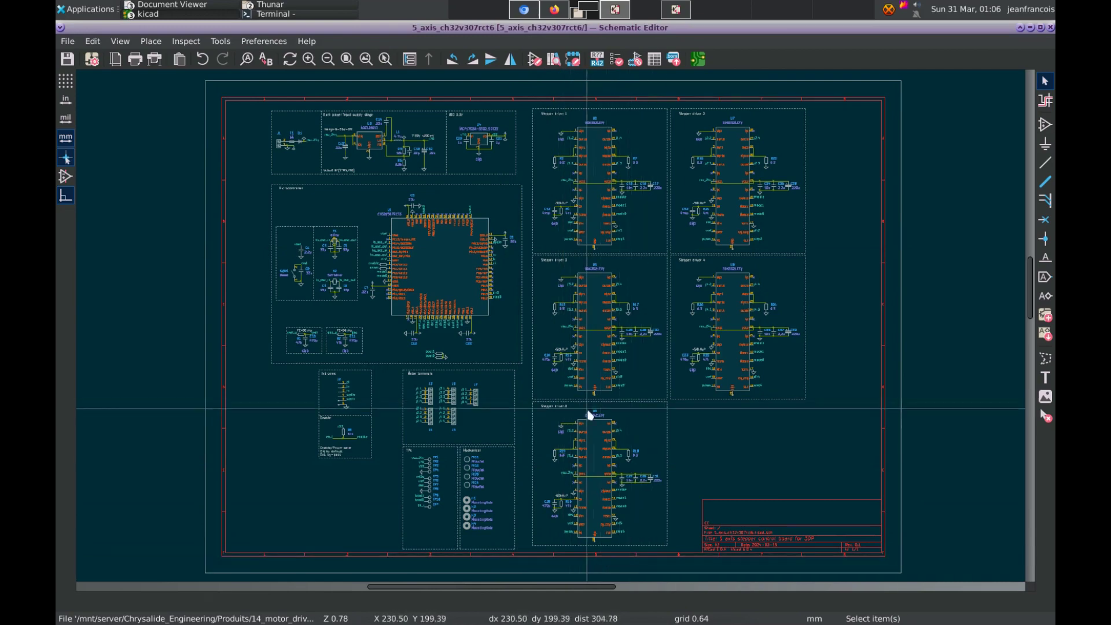
{"action": "scroll", "coordinate": [590, 385], "scroll_direction": "up", "scroll_amount": 3}
{"action": "scroll", "coordinate": [527, 257], "scroll_direction": "up", "scroll_amount": 3}
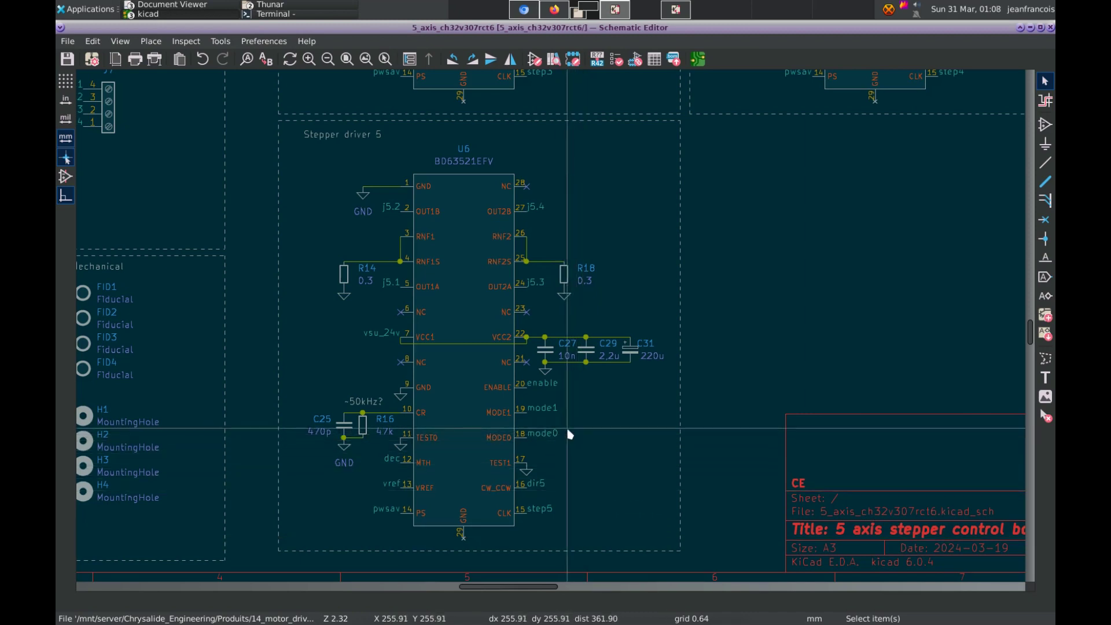
{"action": "scroll", "coordinate": [610, 537], "scroll_direction": "left", "scroll_amount": 2}
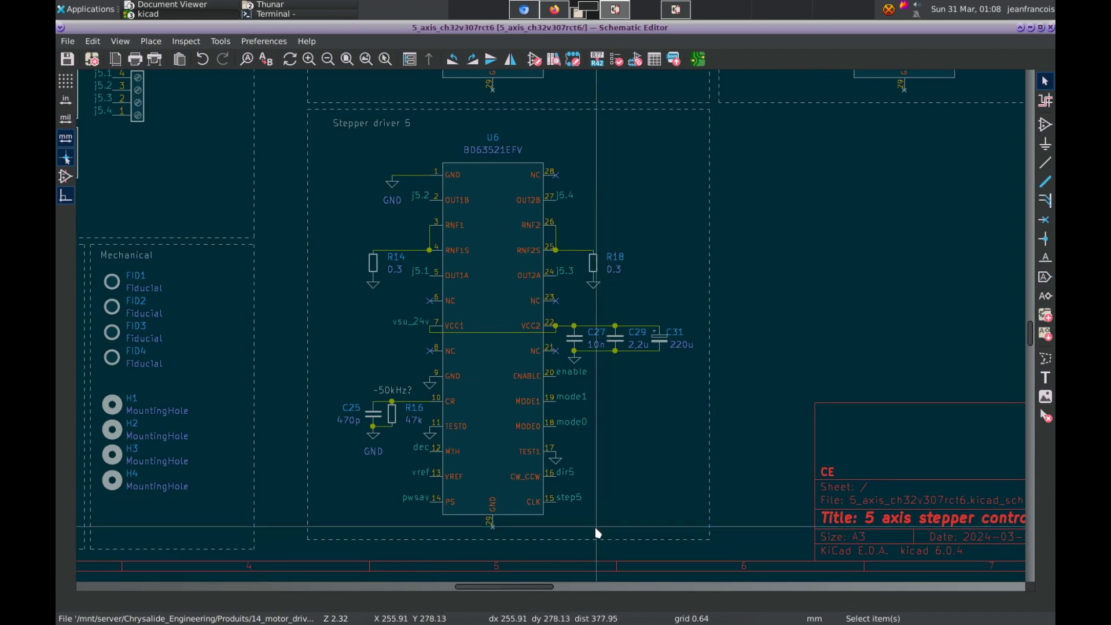
{"action": "scroll", "coordinate": [409, 484], "scroll_direction": "down", "scroll_amount": 1}
{"action": "scroll", "coordinate": [491, 471], "scroll_direction": "left", "scroll_amount": 3}
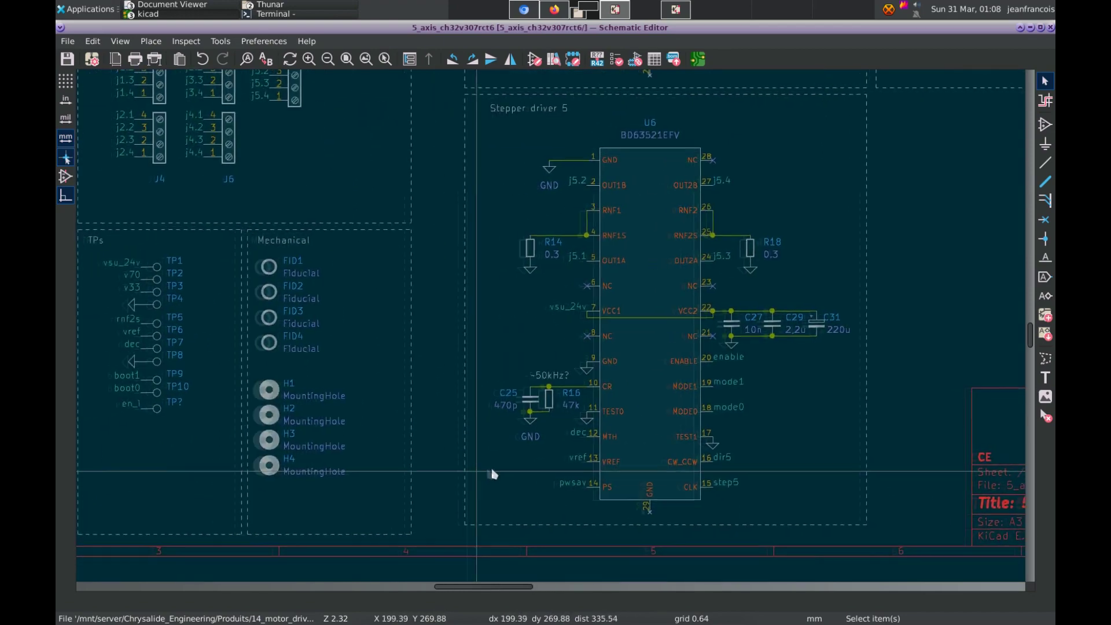
{"action": "scroll", "coordinate": [586, 238], "scroll_direction": "down", "scroll_amount": 4}
{"action": "scroll", "coordinate": [630, 334], "scroll_direction": "up", "scroll_amount": 6}
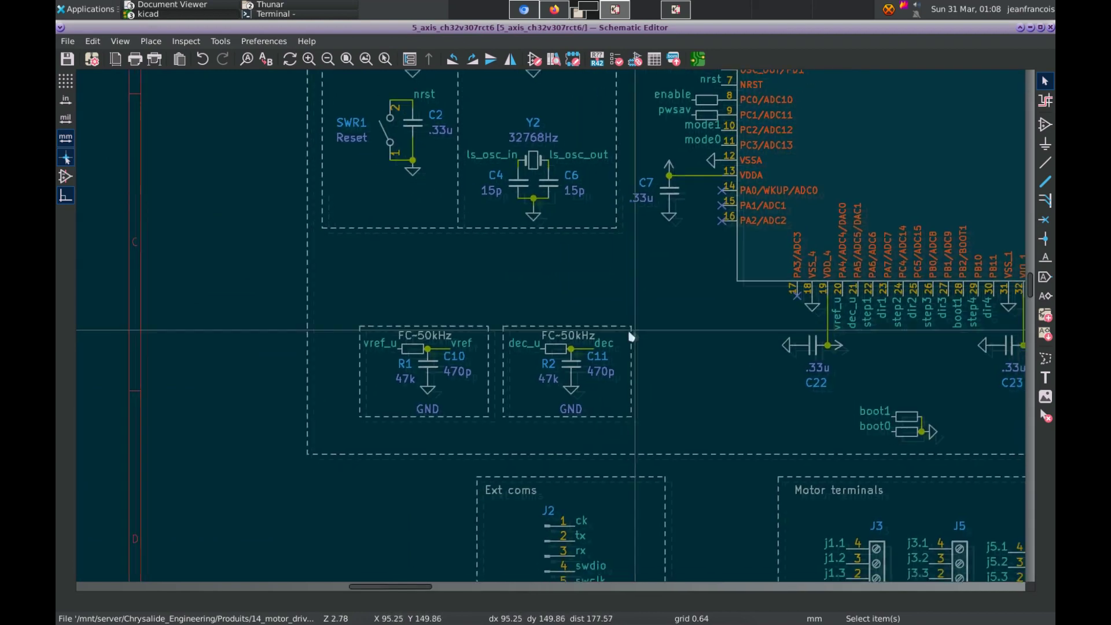
{"action": "middle_click_drag", "start_coordinate": [630, 334], "coordinate": [601, 328]}
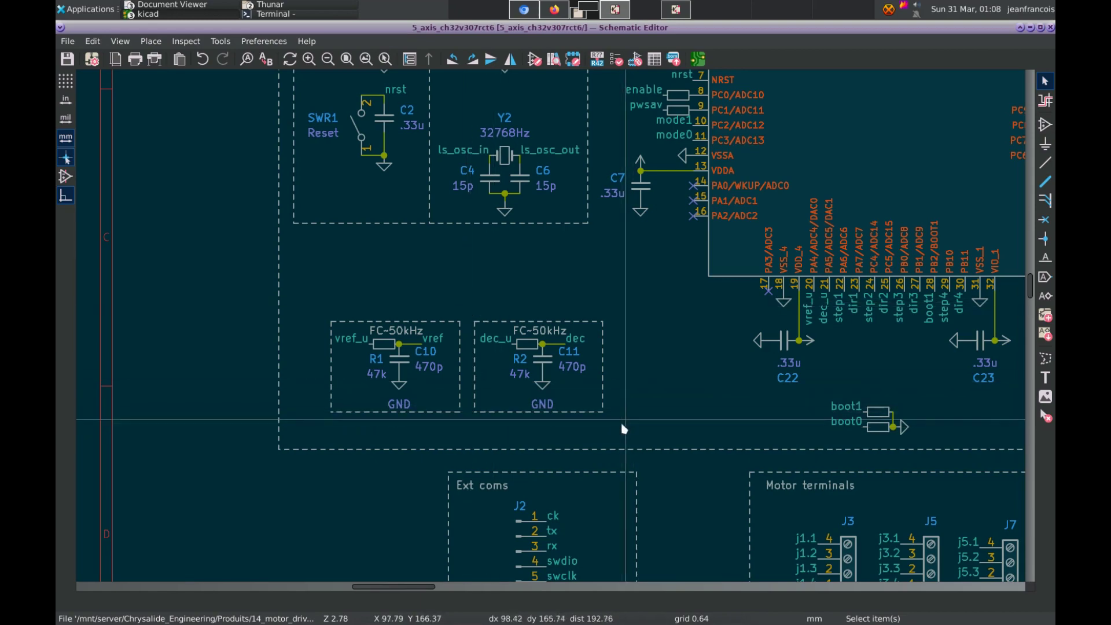
{"action": "scroll", "coordinate": [717, 246], "scroll_direction": "down", "scroll_amount": 1}
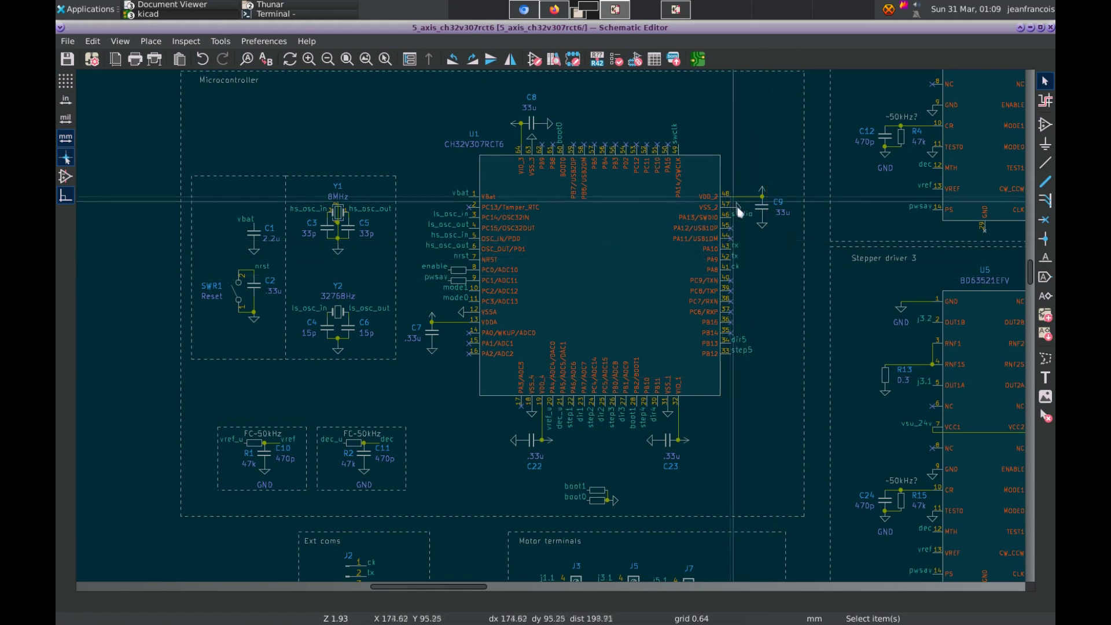
{"action": "left_click", "coordinate": [741, 141]}
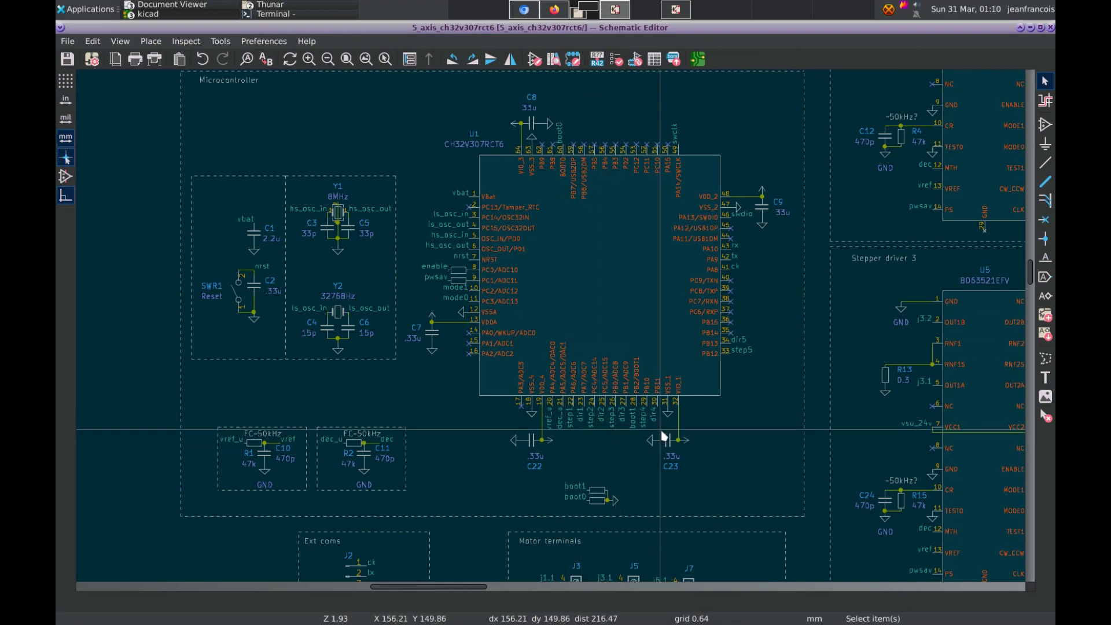
{"action": "scroll", "coordinate": [664, 437], "scroll_direction": "down", "scroll_amount": 4}
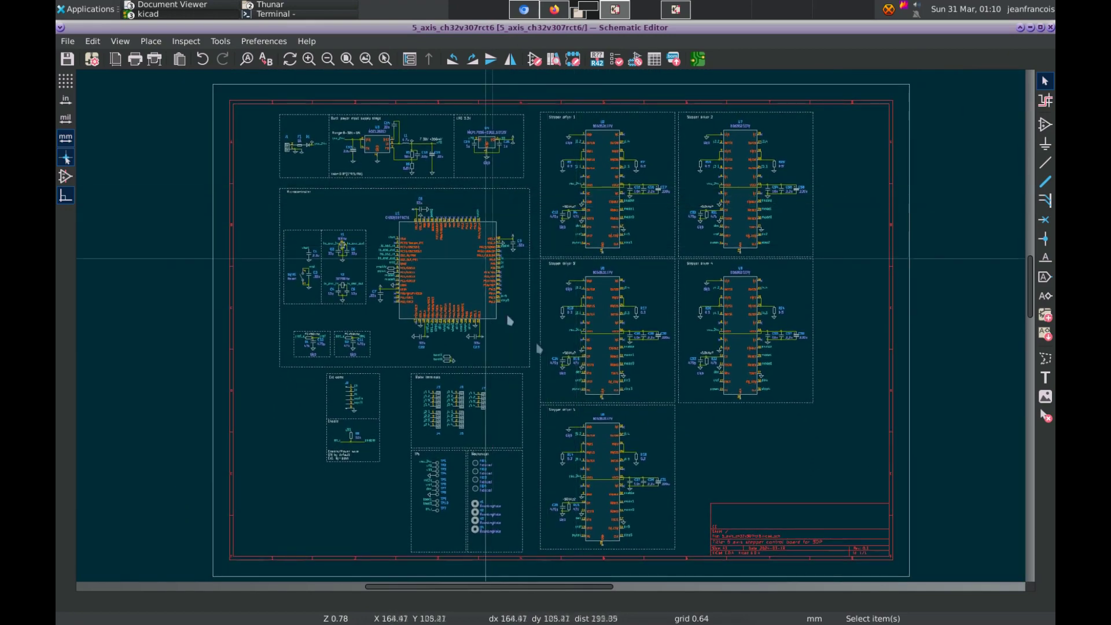